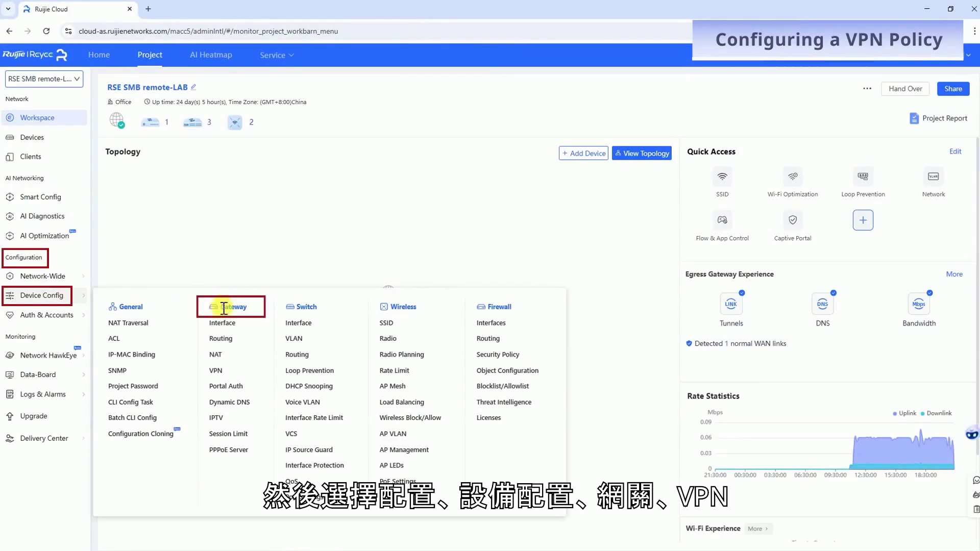
Step: Start a new VPN policy named 'RSE SMB remote-LAB_PPTP' using the Client-to-Site VPN type
{"action": "left_click", "coordinate": [217, 371]}
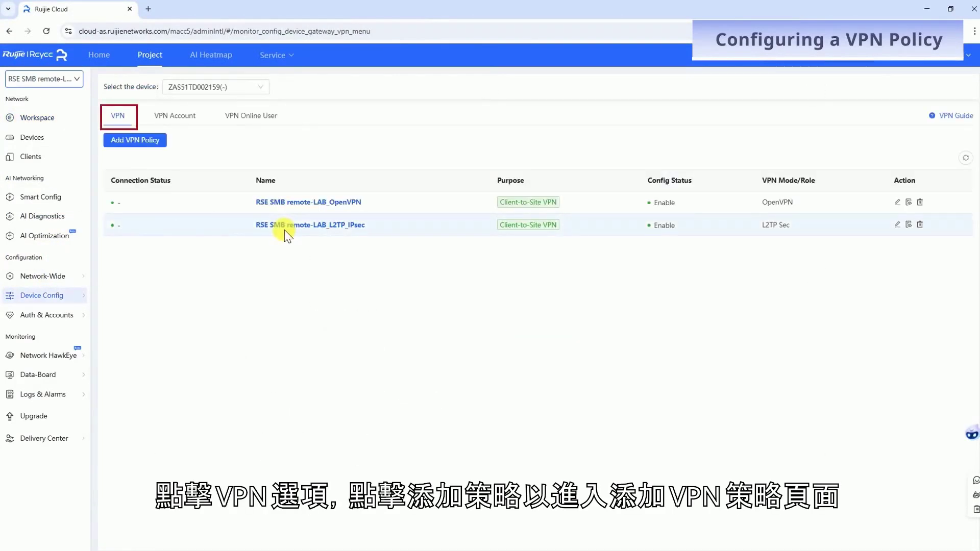
{"action": "left_click", "coordinate": [148, 140]}
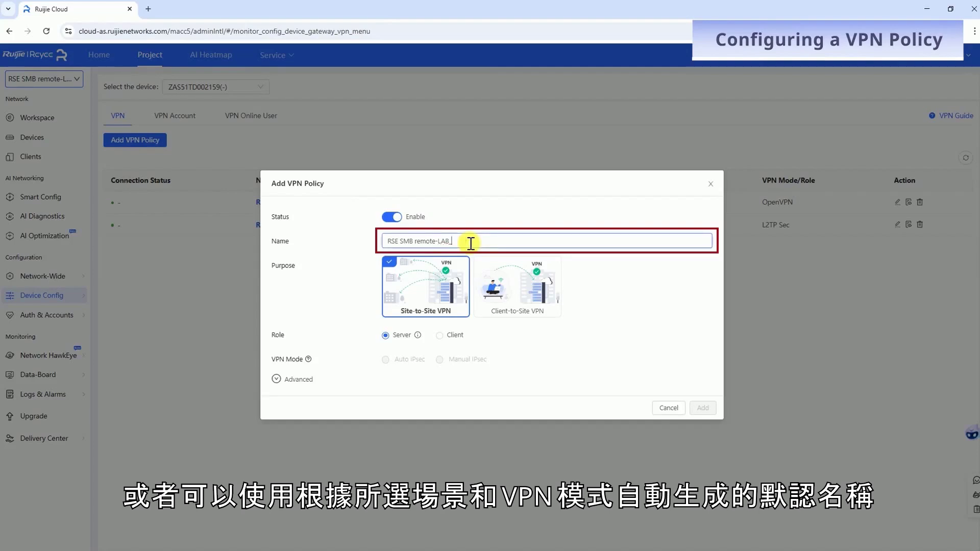
{"action": "type", "text": "PPTP"}
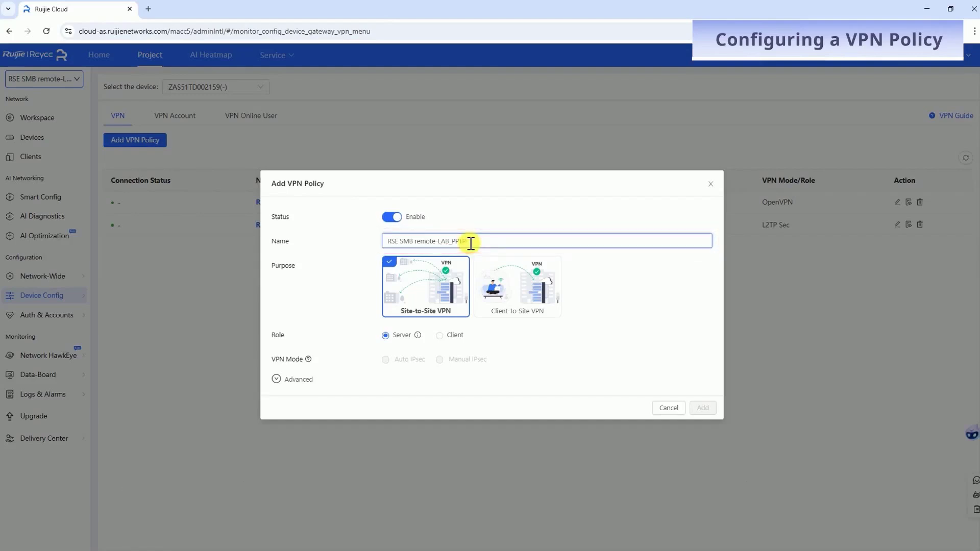
{"action": "left_click", "coordinate": [494, 287]}
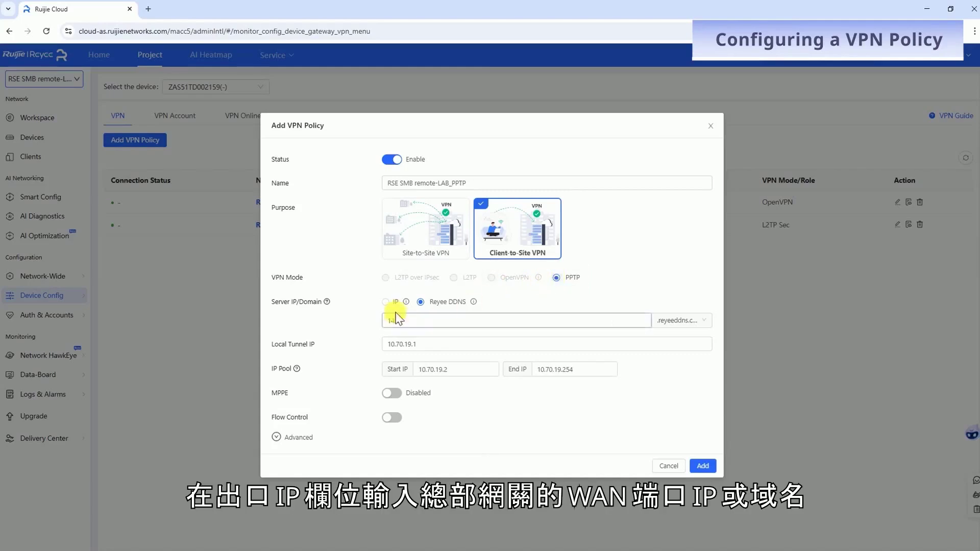
Step: Use a Reyee DDNS server address, with tunnel IP 10.70.19.1 and client pool 10.70.19.2–10.70.19.254
{"action": "left_click", "coordinate": [386, 301]}
{"action": "left_click", "coordinate": [420, 302]}
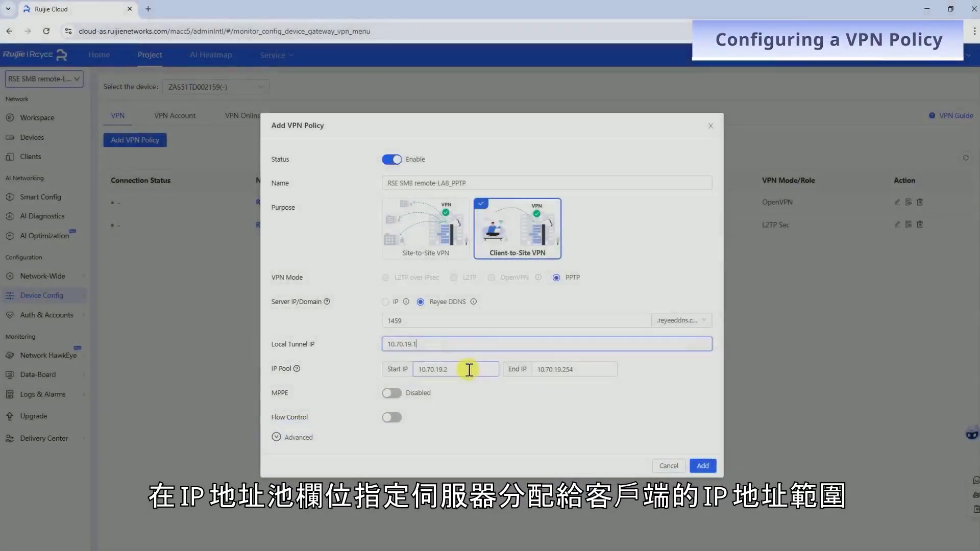
{"action": "left_click", "coordinate": [469, 370]}
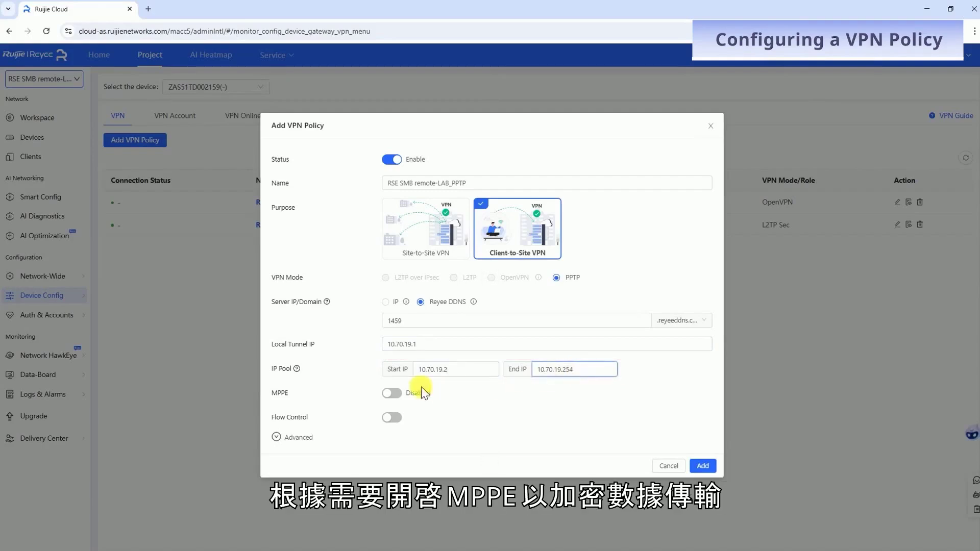
Step: Enable MPPE and flow control with 1000/1000 Mbps total and 100/100 Mbps per-user bandwidth
{"action": "left_click", "coordinate": [392, 396]}
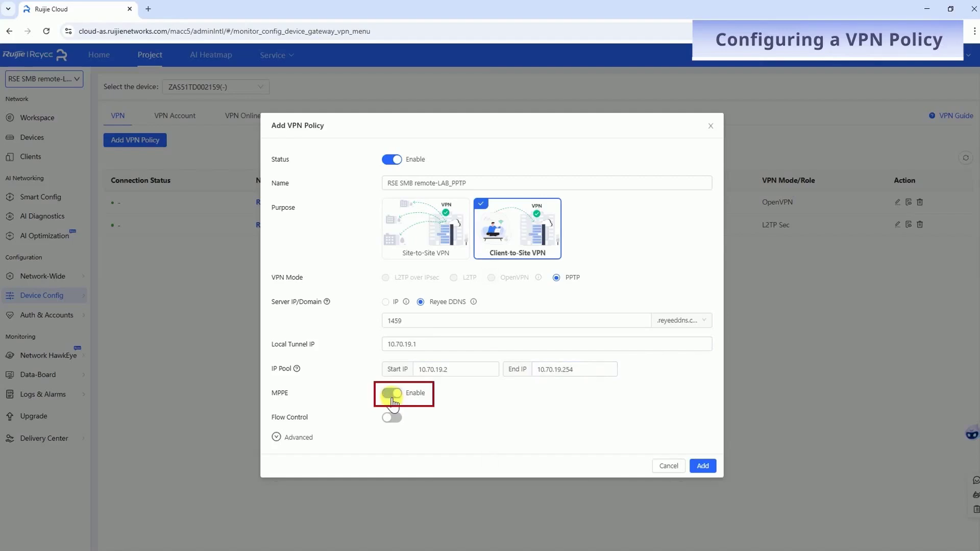
{"action": "left_click", "coordinate": [392, 418]}
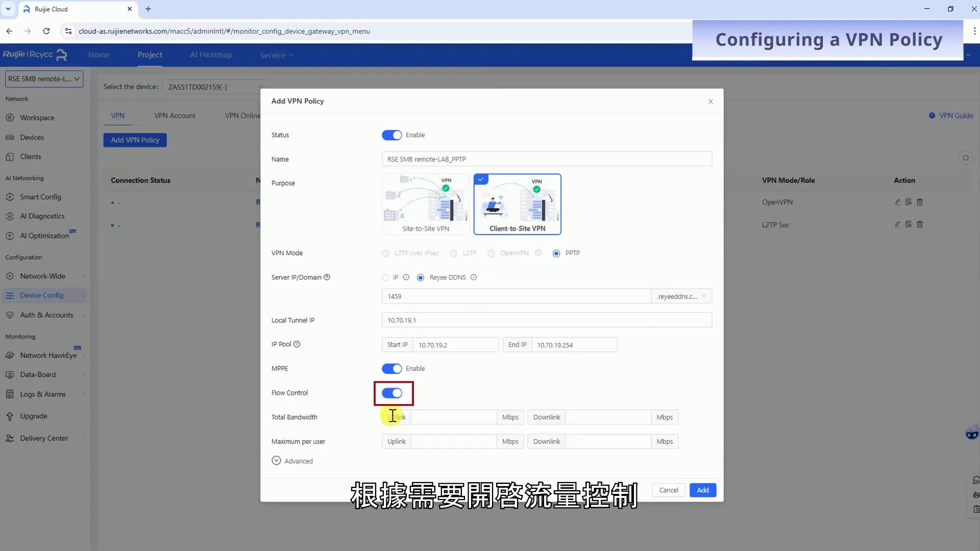
{"action": "left_click", "coordinate": [418, 416]}
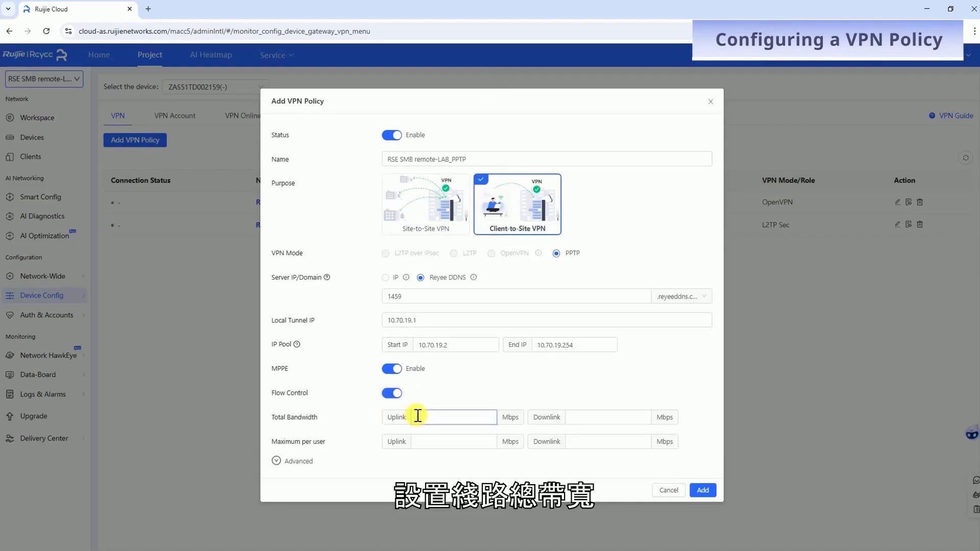
{"action": "type", "text": "1000"}
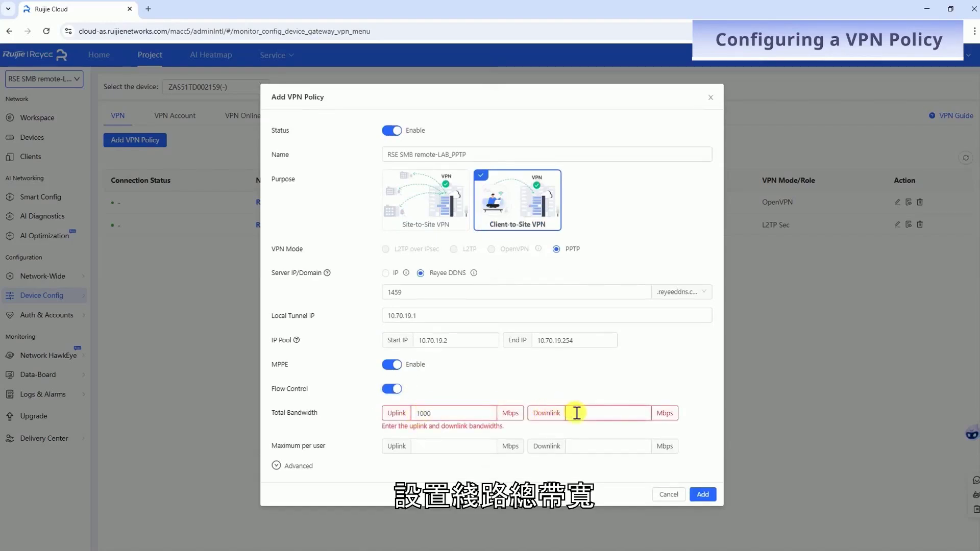
{"action": "left_click", "coordinate": [577, 413]}
{"action": "type", "text": "1000"}
{"action": "left_click", "coordinate": [440, 445]}
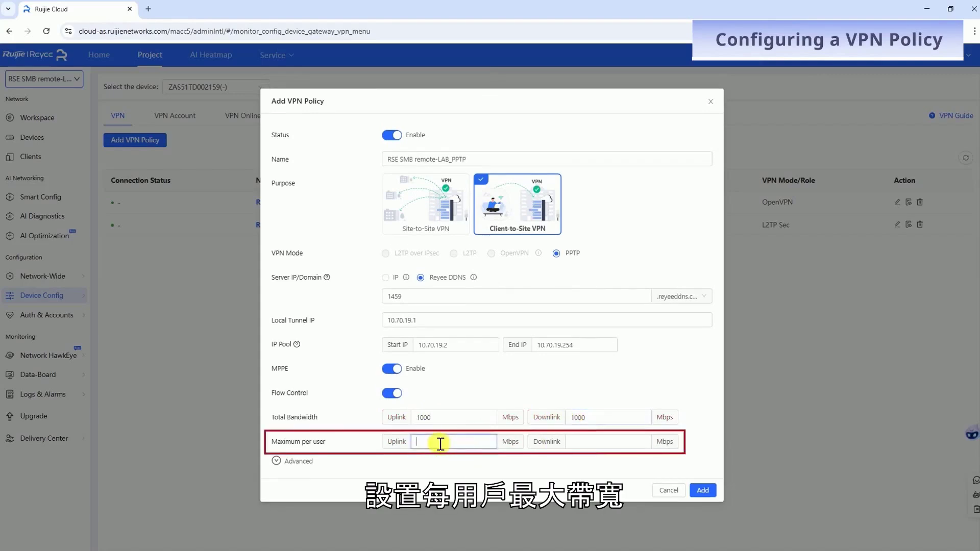
{"action": "type", "text": "100"}
{"action": "left_click", "coordinate": [599, 443]}
{"action": "type", "text": "100"}
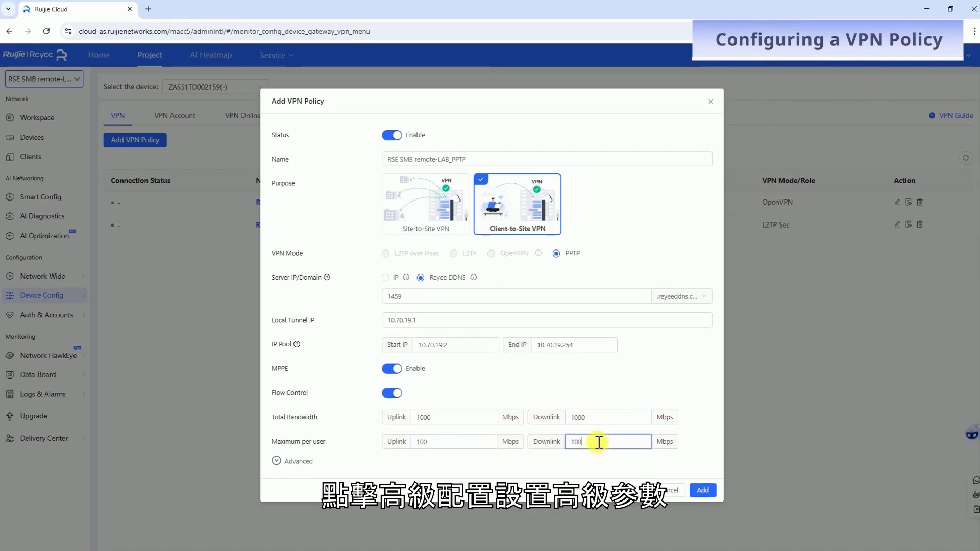
Step: Leave the advanced settings unchanged, add the PPTP policy and close the success message
{"action": "left_click", "coordinate": [299, 462]}
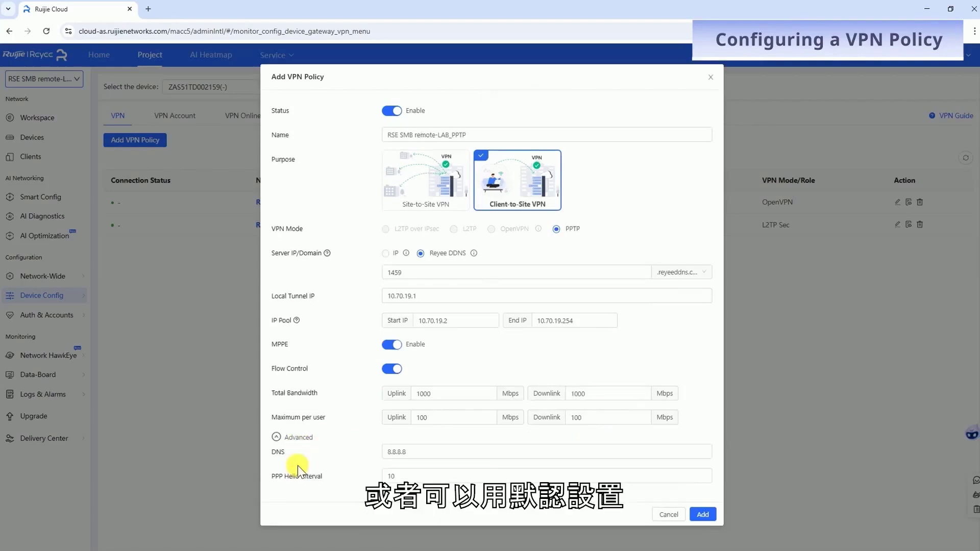
{"action": "left_click", "coordinate": [298, 438]}
{"action": "left_click", "coordinate": [703, 489]}
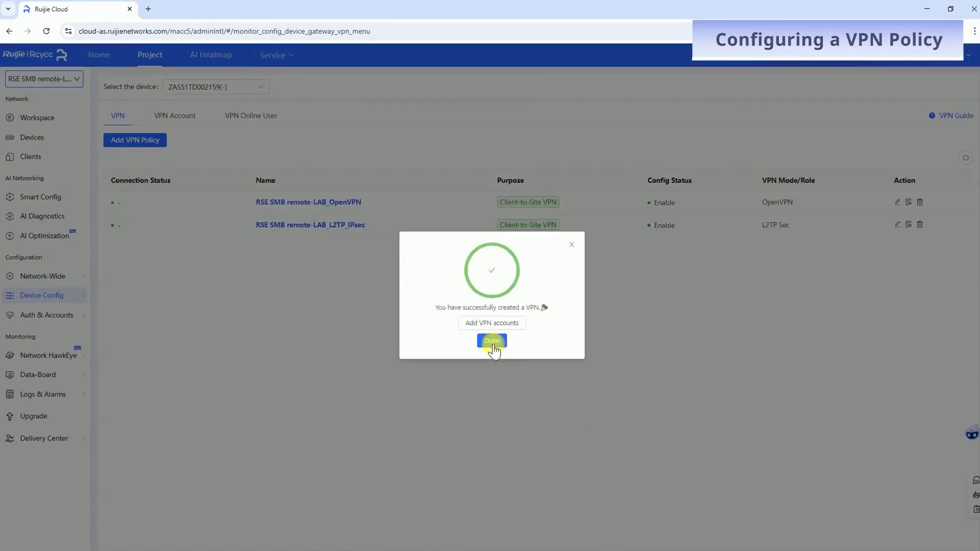
{"action": "left_click", "coordinate": [493, 340]}
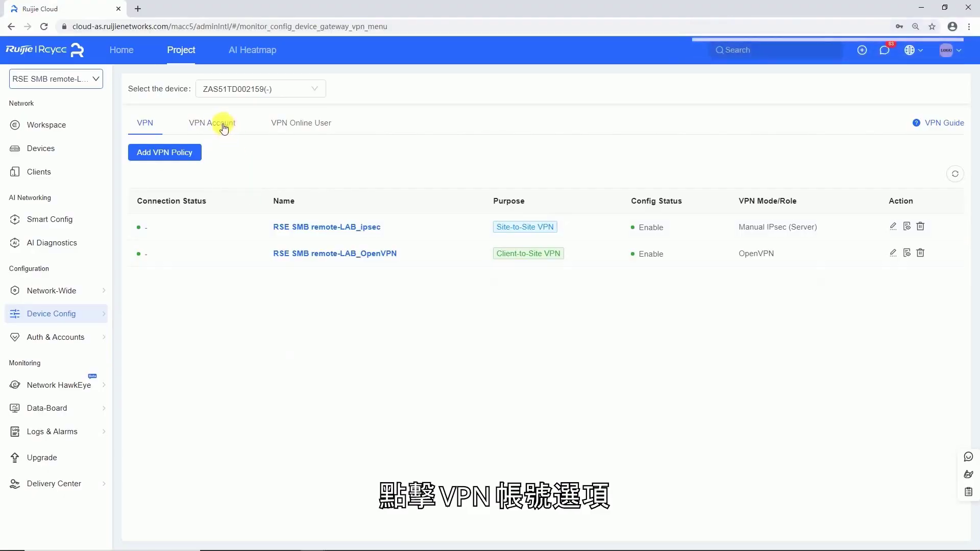
Step: Create a VPN account under the VPN Account tab, entering its username and password
{"action": "left_click", "coordinate": [220, 124]}
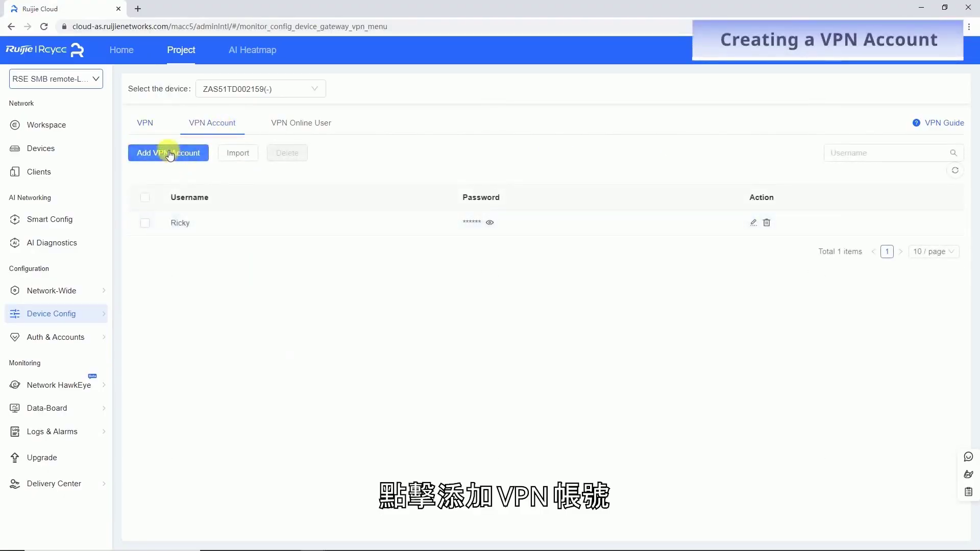
{"action": "left_click", "coordinate": [174, 163]}
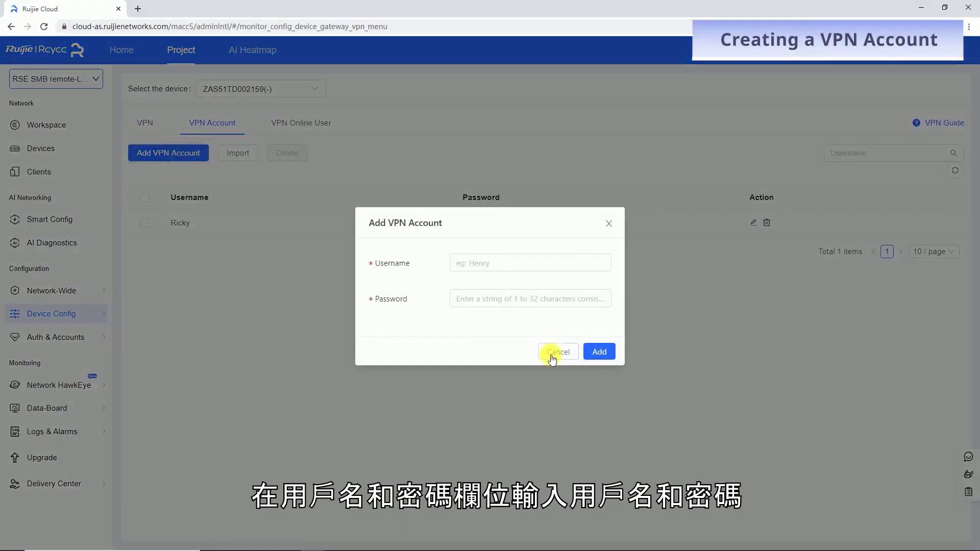
{"action": "left_click", "coordinate": [478, 263]}
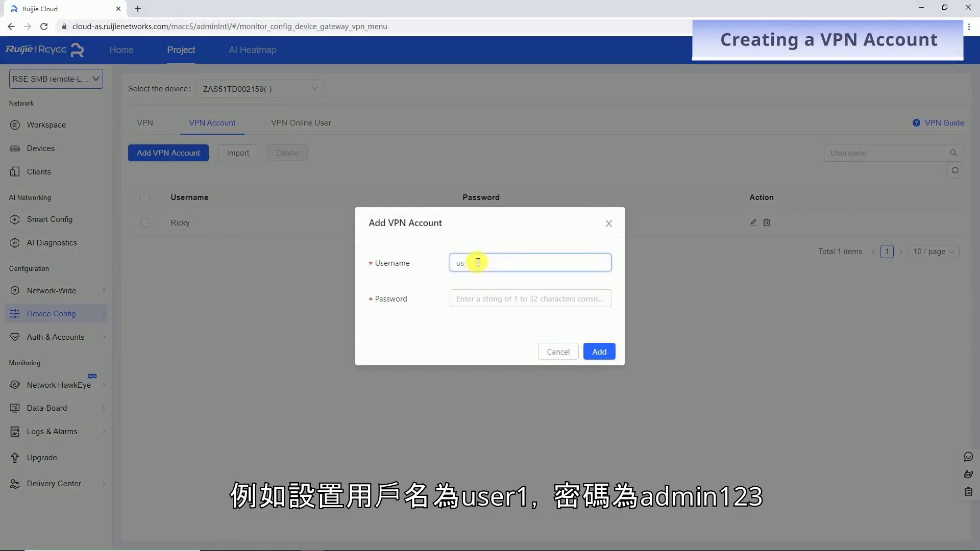
{"action": "key", "text": "Tab"}
{"action": "type", "text": "admin123"}
{"action": "left_click", "coordinate": [600, 352]}
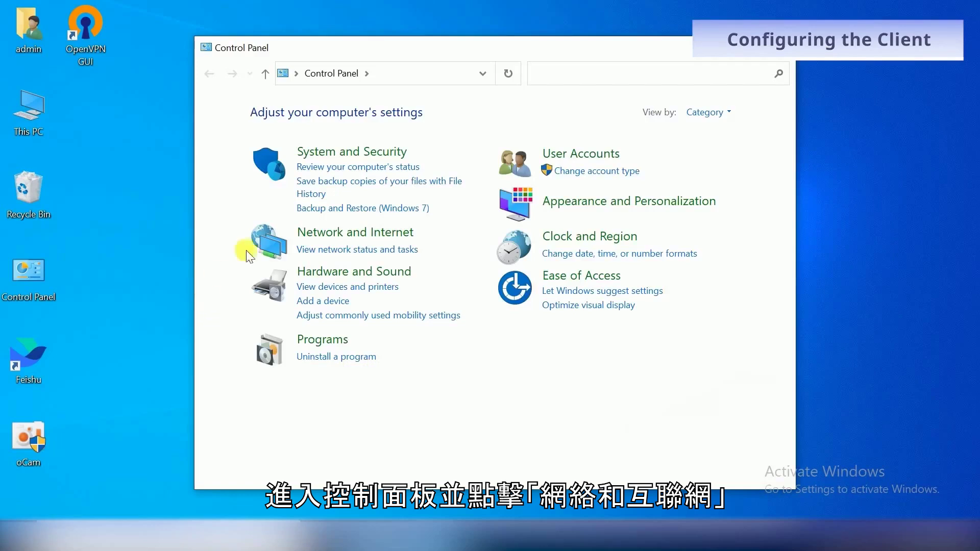
Step: Set up a workplace VPN to 10.52.49.40 named 'PPTP Connection' from Network and Sharing Center
{"action": "left_click", "coordinate": [330, 229]}
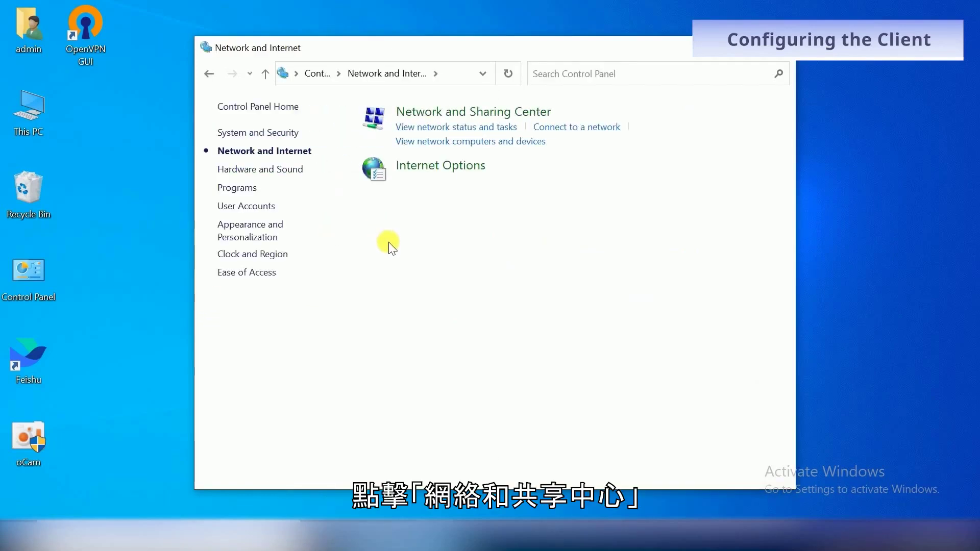
{"action": "left_click", "coordinate": [516, 116]}
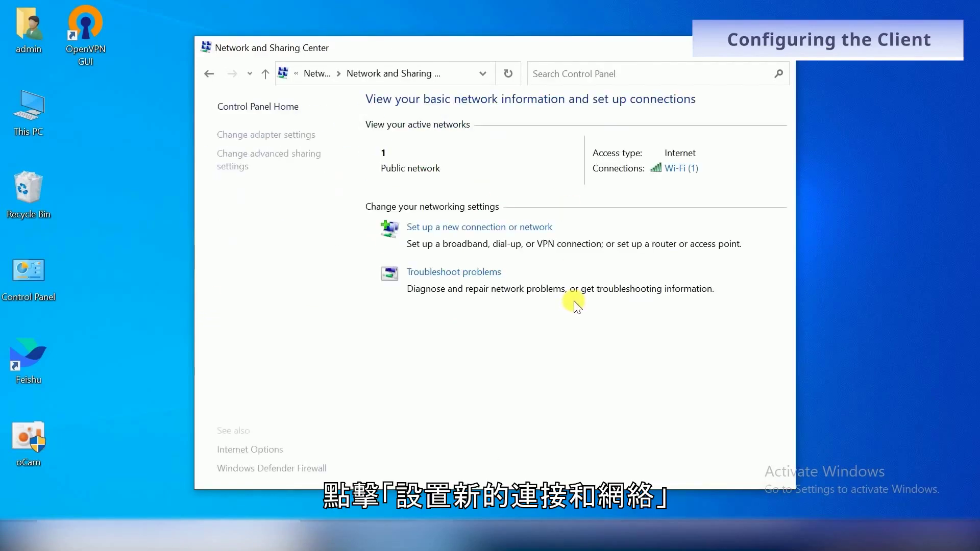
{"action": "left_click", "coordinate": [534, 234]}
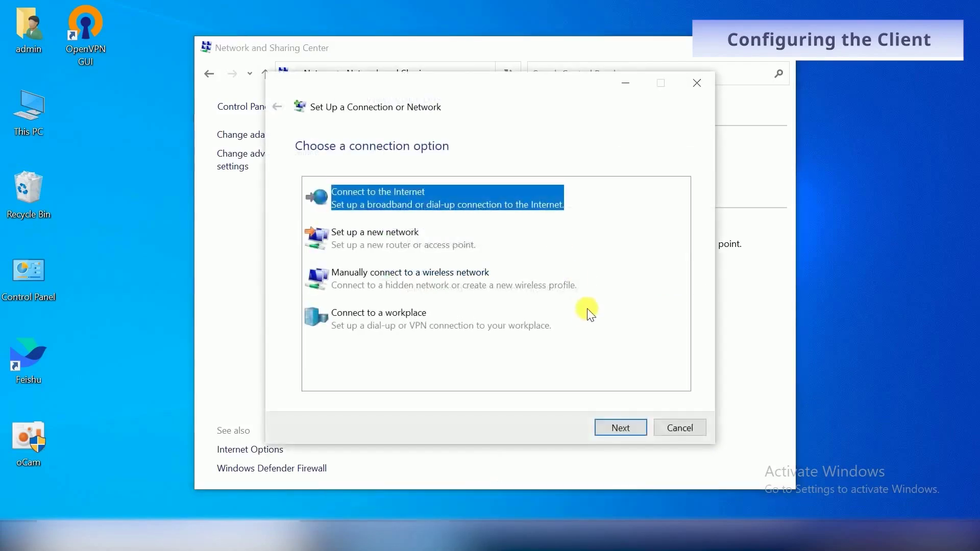
{"action": "left_click", "coordinate": [381, 317]}
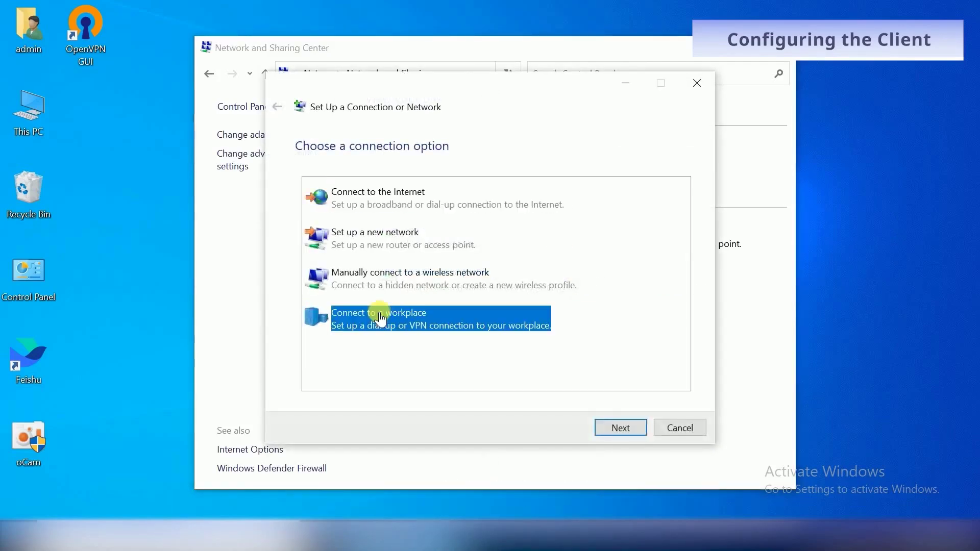
{"action": "left_click", "coordinate": [620, 427]}
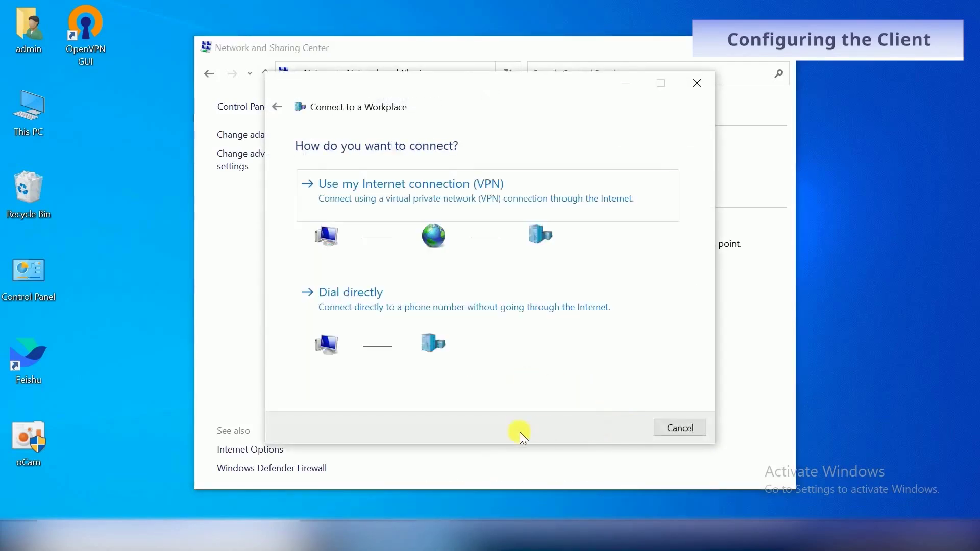
{"action": "left_click", "coordinate": [466, 196]}
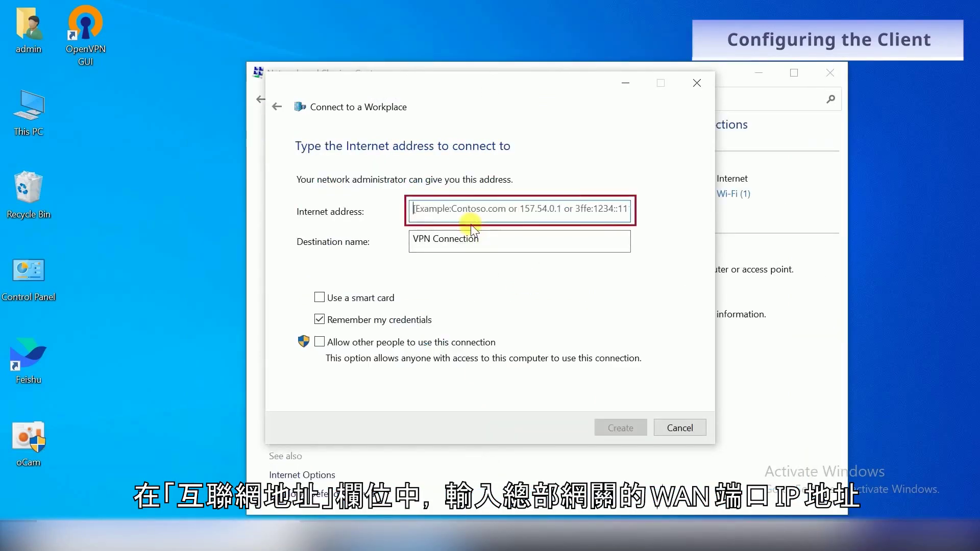
{"action": "type", "text": "10.52.49.40"}
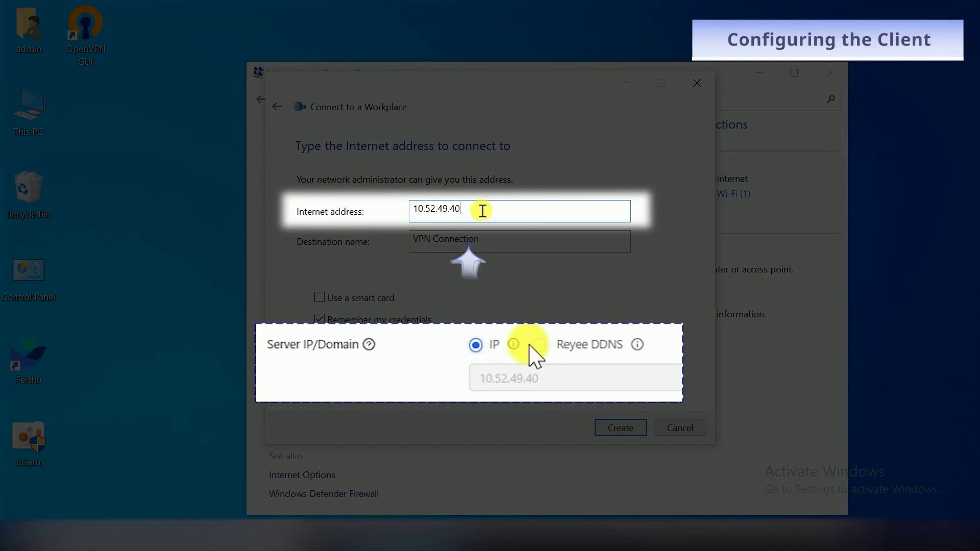
{"action": "double_click", "coordinate": [422, 238]}
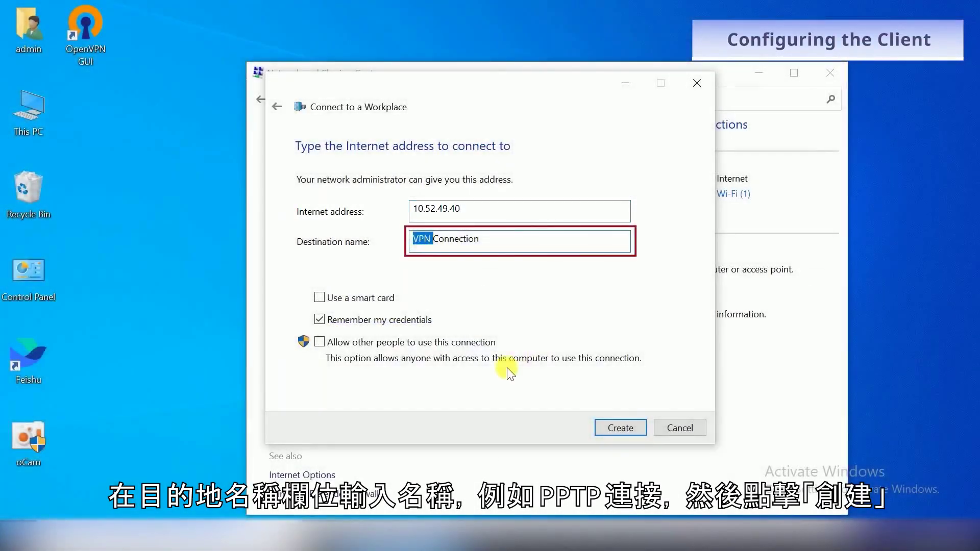
{"action": "type", "text": "PPTP"}
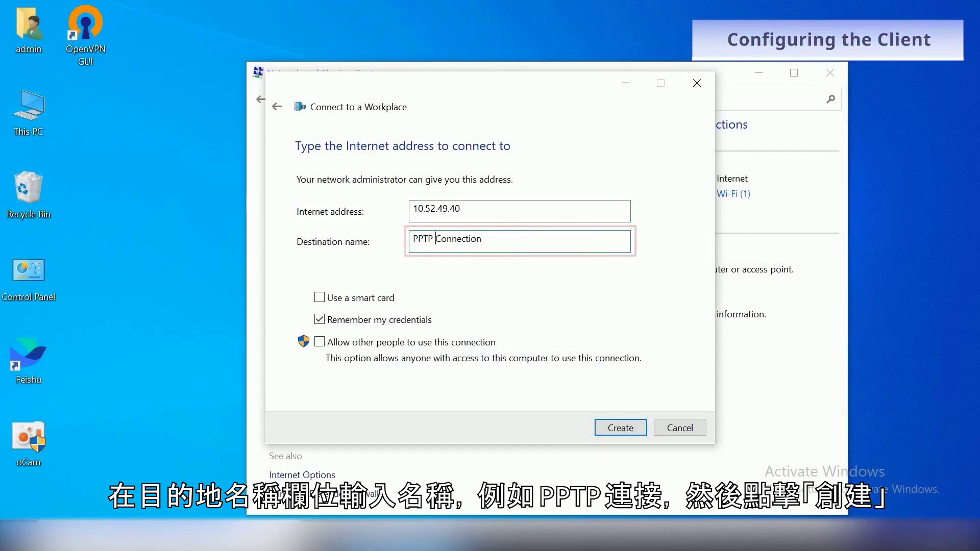
{"action": "left_click", "coordinate": [627, 427]}
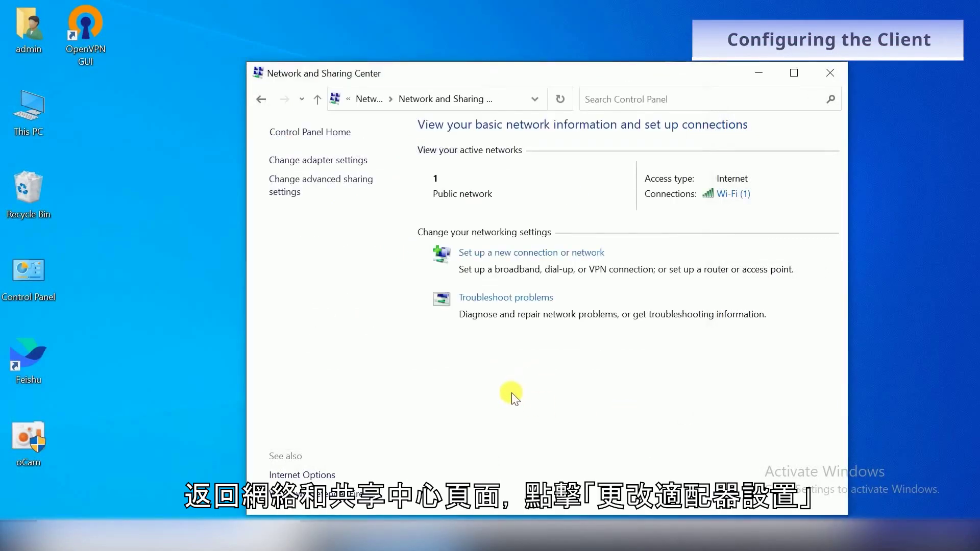
Step: In PPTP Connection's security properties, choose Point to Point Tunneling Protocol (PPTP) with optional encryption
{"action": "left_click", "coordinate": [357, 161]}
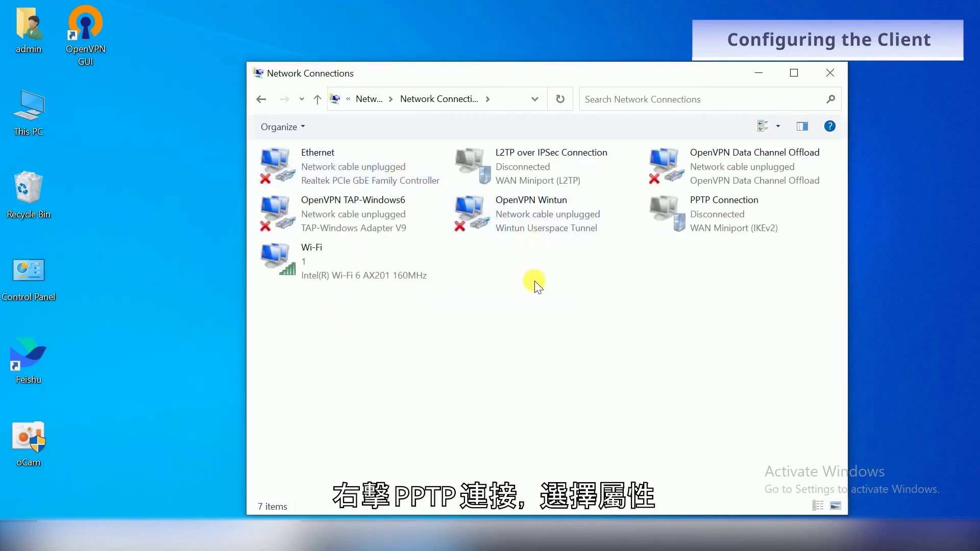
{"action": "right_click", "coordinate": [693, 220]}
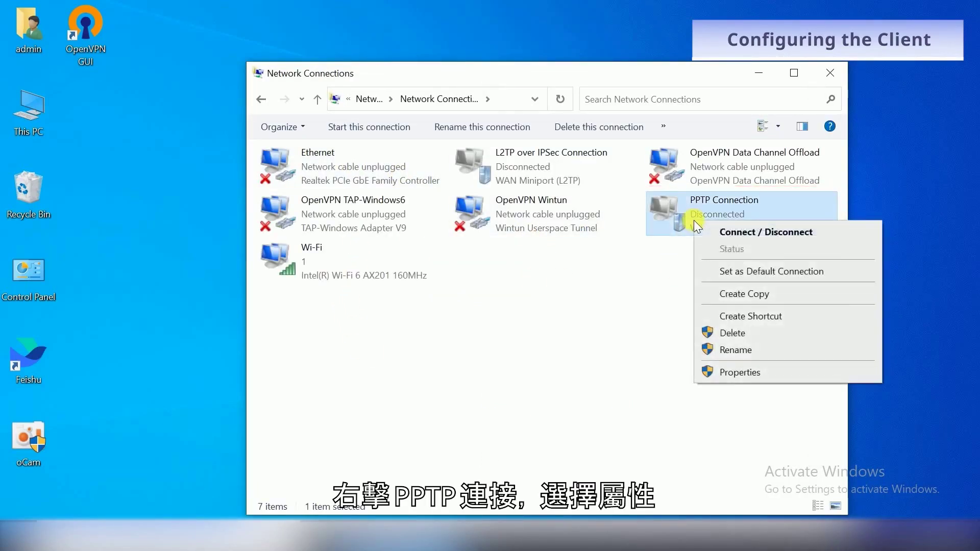
{"action": "left_click", "coordinate": [736, 371]}
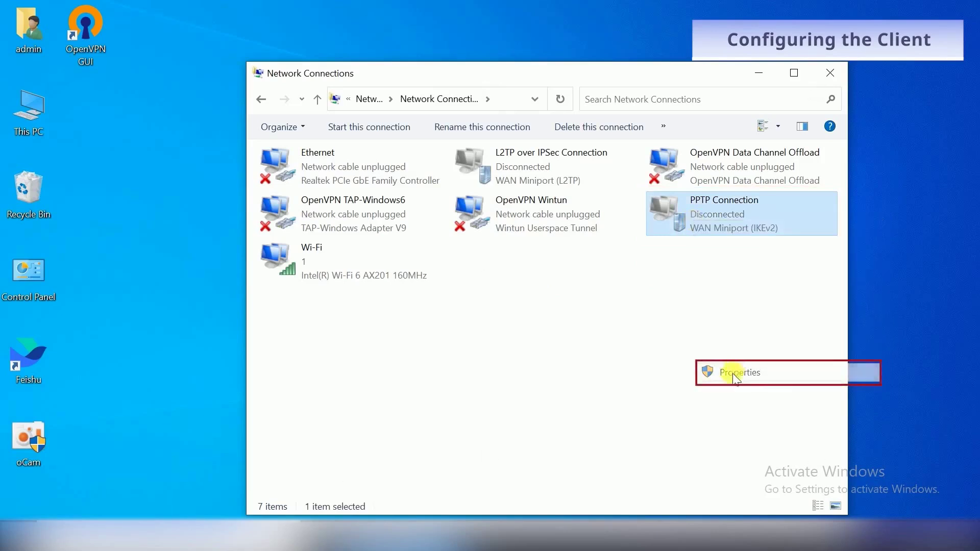
{"action": "left_click", "coordinate": [502, 140]}
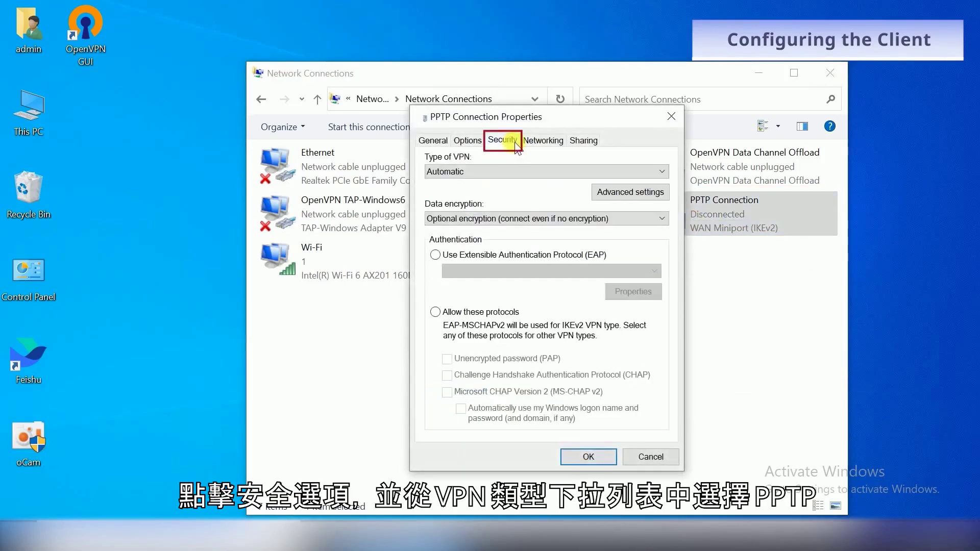
{"action": "left_click", "coordinate": [520, 170]}
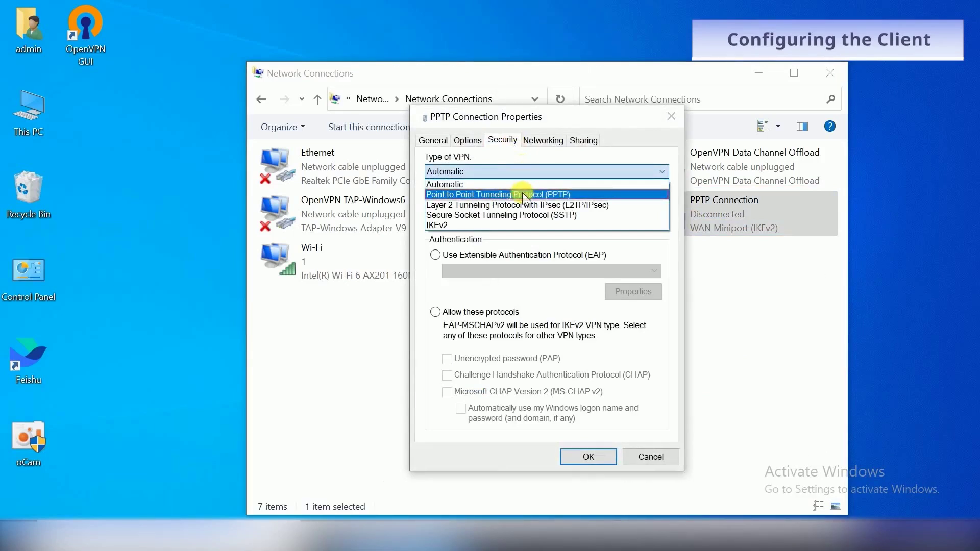
{"action": "left_click", "coordinate": [524, 194]}
{"action": "left_click", "coordinate": [530, 218]}
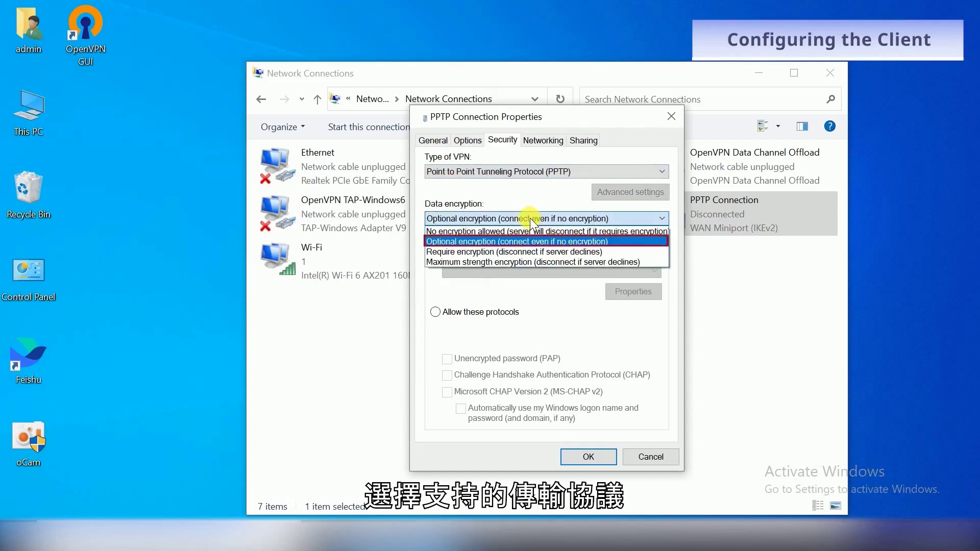
{"action": "left_click", "coordinate": [530, 219]}
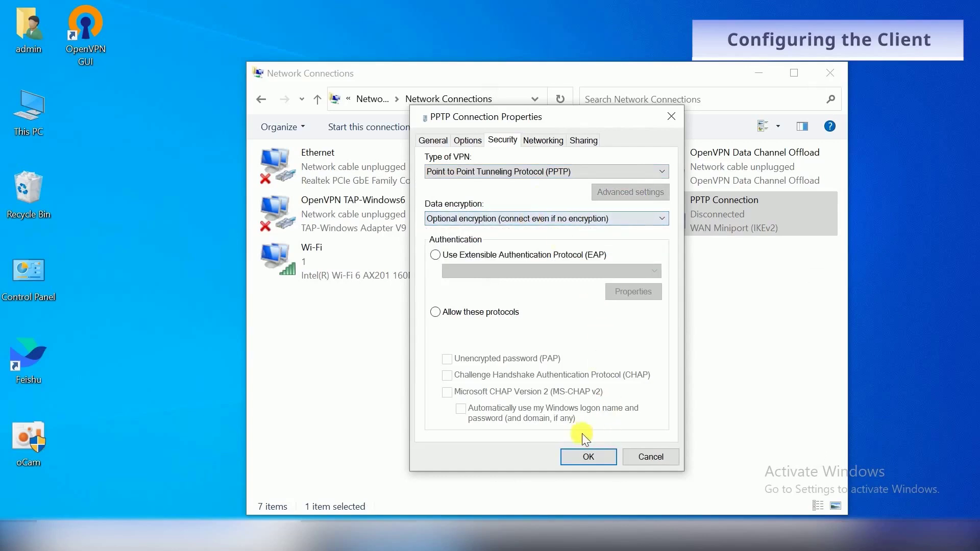
{"action": "left_click", "coordinate": [588, 457]}
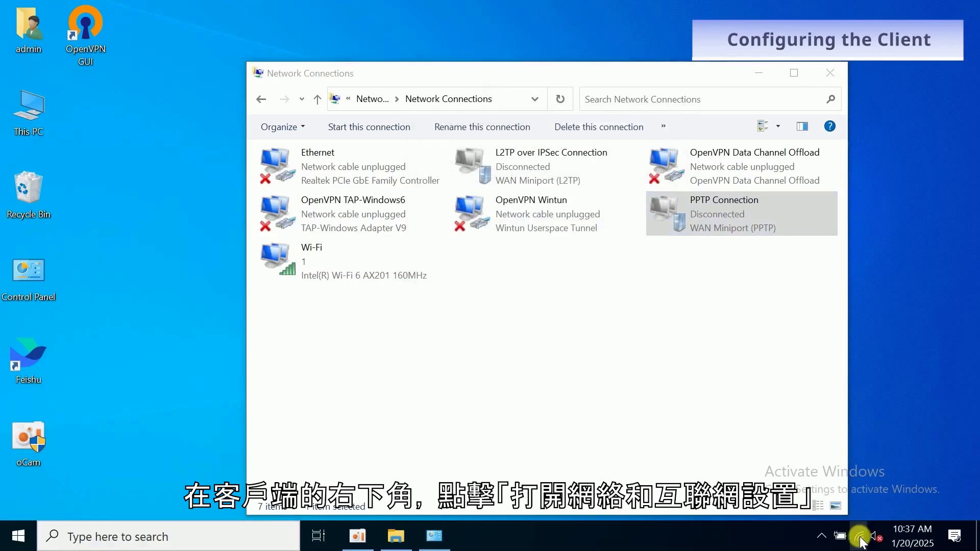
Step: Connect PPTP Connection from the taskbar network list using the VPN account's username and password
{"action": "left_click", "coordinate": [860, 537]}
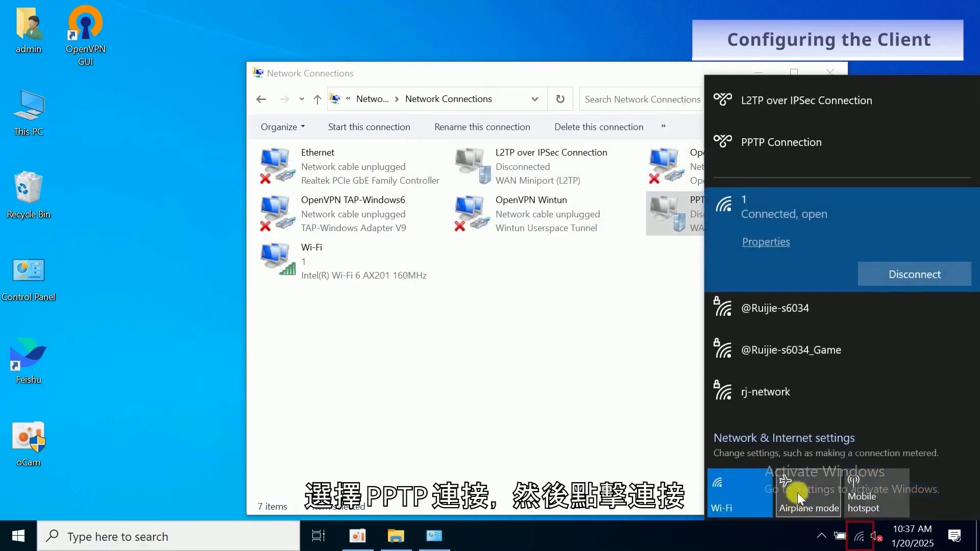
{"action": "left_click", "coordinate": [780, 150]}
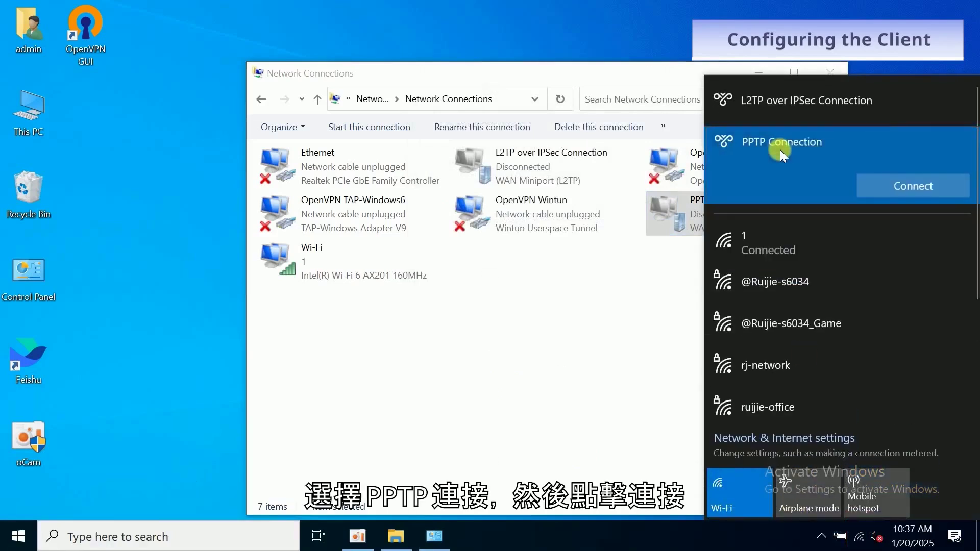
{"action": "left_click", "coordinate": [911, 194]}
{"action": "type", "text": "user1"}
{"action": "key", "text": "Tab"}
{"action": "type", "text": "•••••••"}
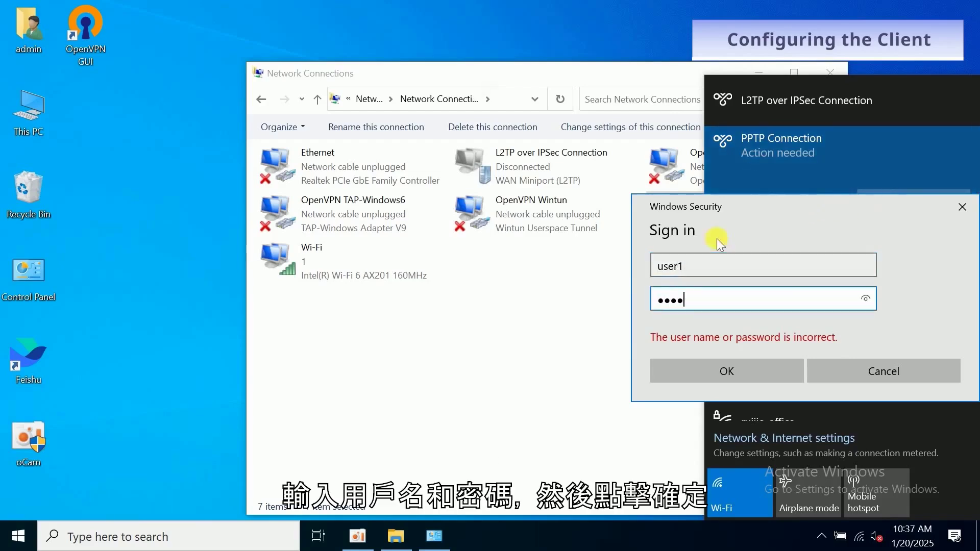
{"action": "type", "text": "•"}
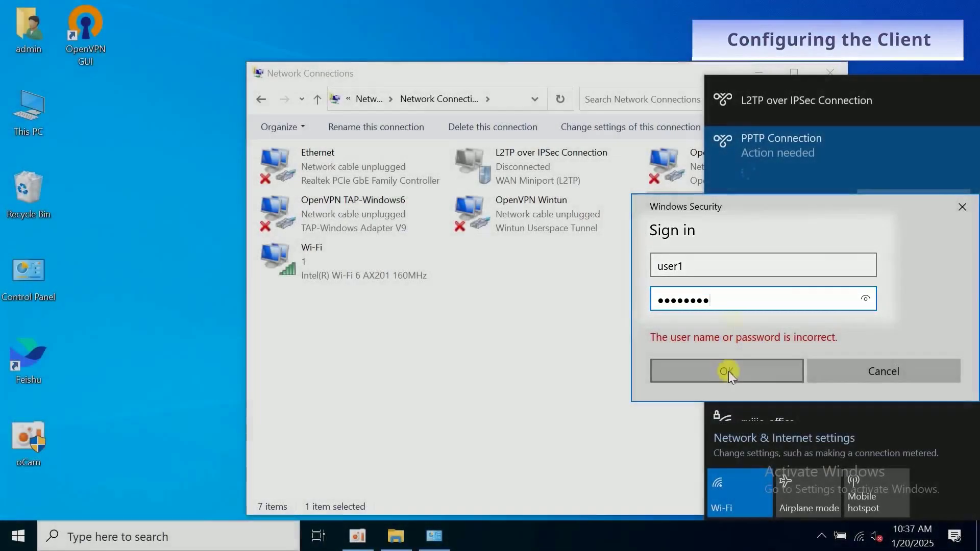
{"action": "left_click", "coordinate": [728, 372]}
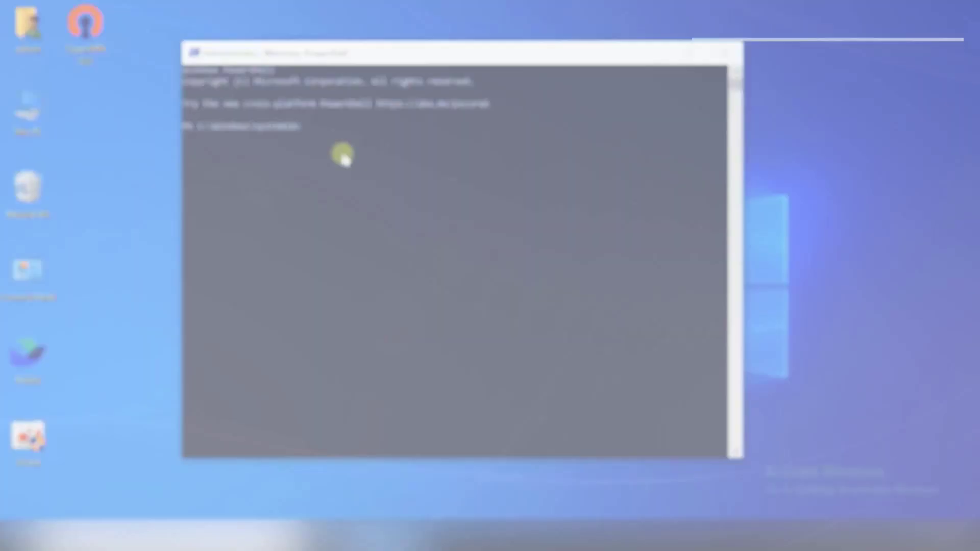
Step: Ping 10.70.19.1, then add route 10.70.19.0 mask 255.255.255.0 via 192.168.110.1
{"action": "type", "text": "ping"}
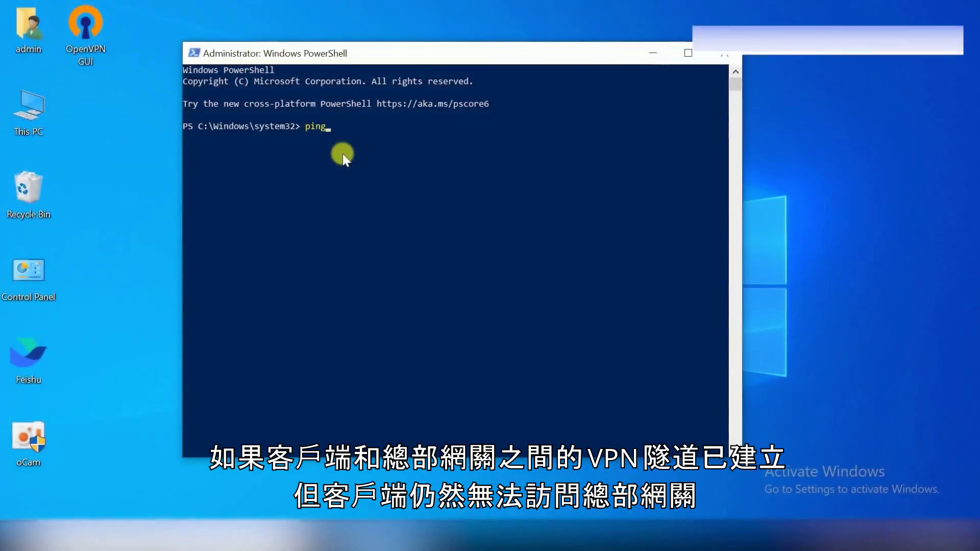
{"action": "type", "text": " 10.70.19.1"}
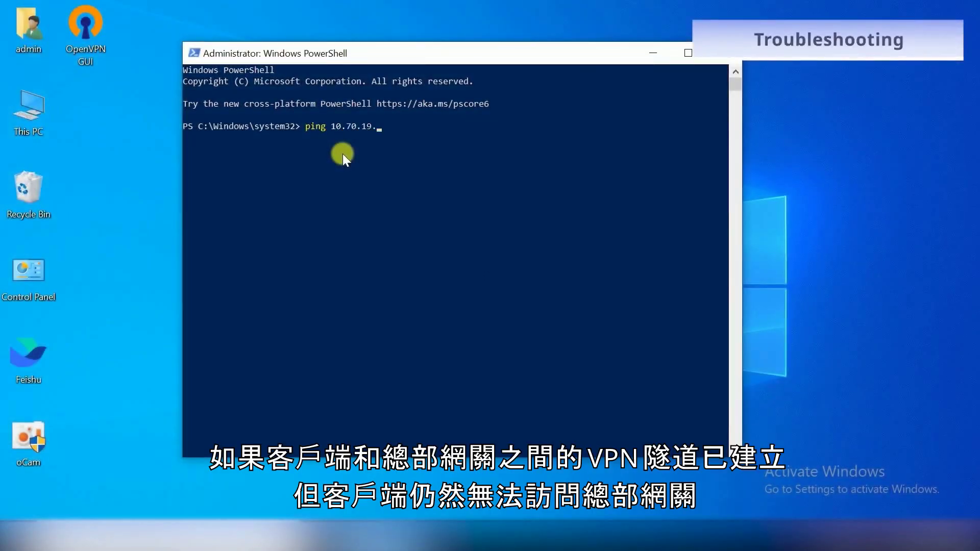
{"action": "key", "text": "Return"}
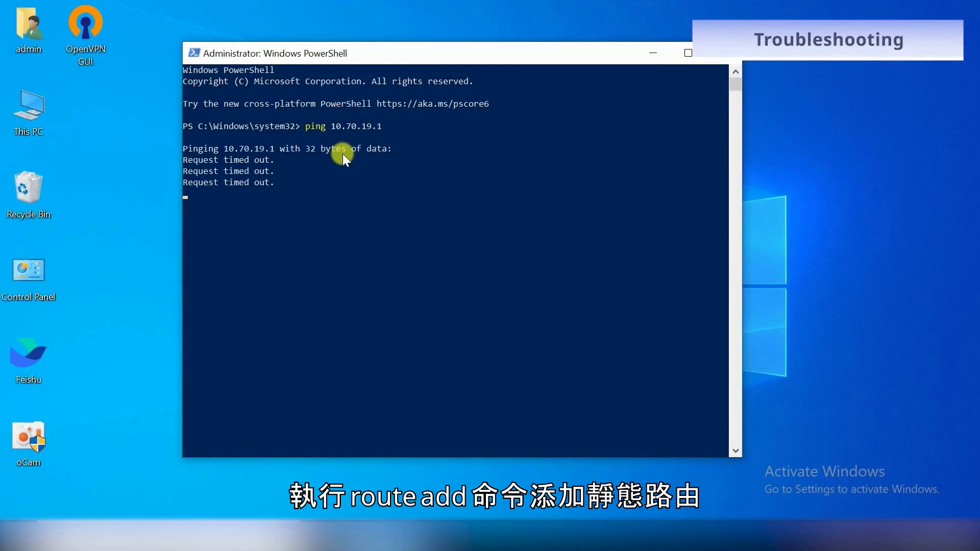
{"action": "type", "text": "route add 10.70.19.0 mask 255.255.255.0 192.168.110.1"}
{"action": "key", "text": "Return"}
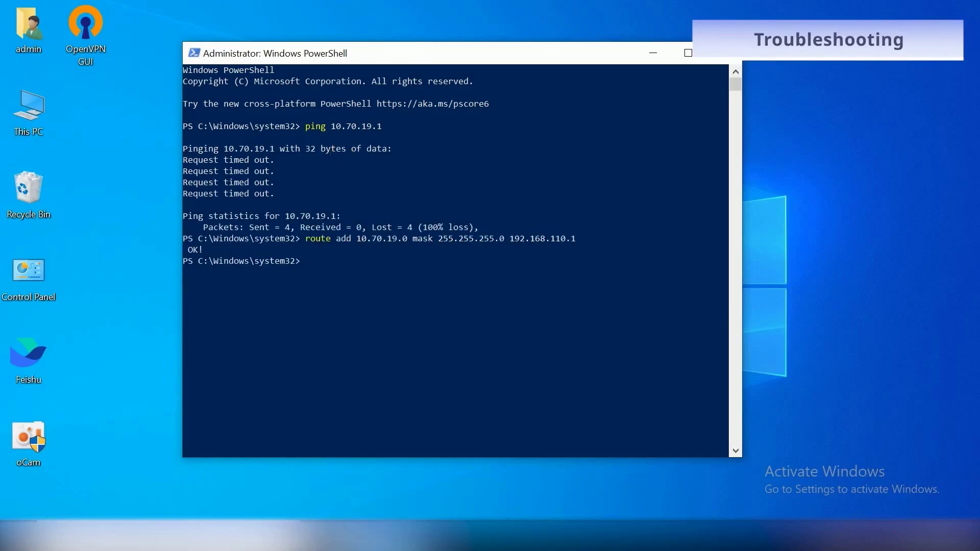